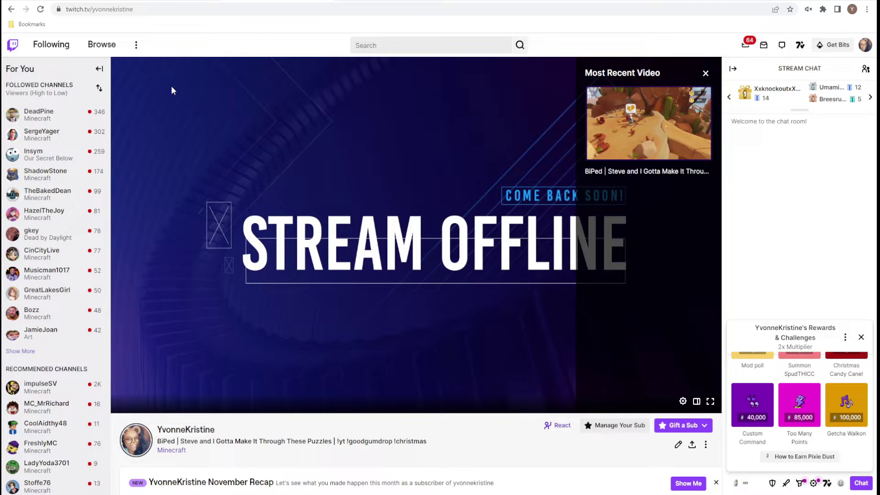
Step: Go from the Twitch channel page to the StreamElements My Overlays dashboard tab
left_click(85, 1)
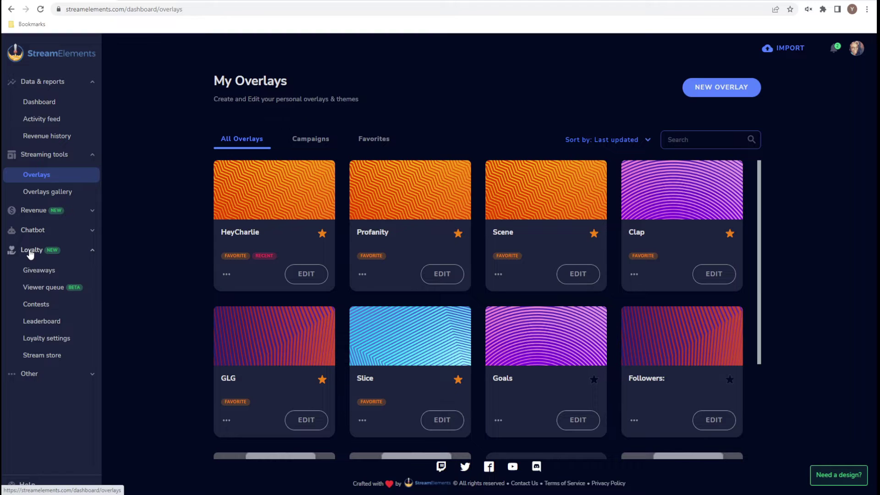
Step: Create a new sound-effect store item named TimeLady
left_click(52, 362)
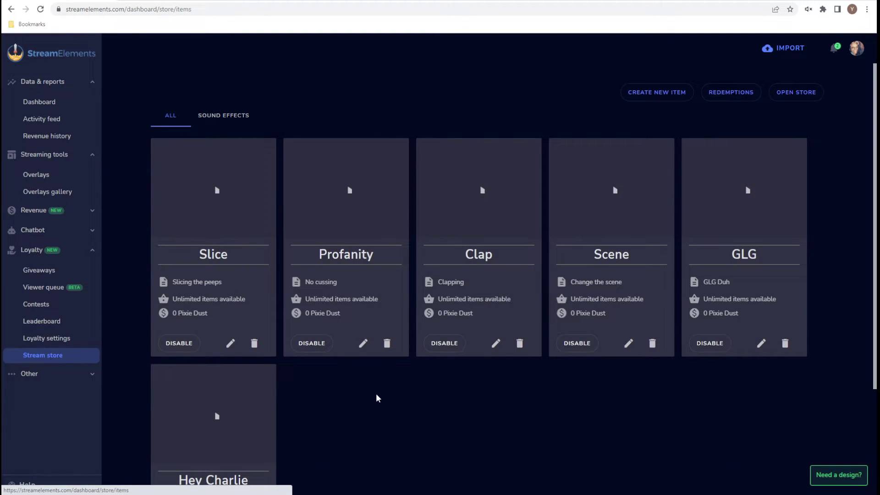
left_click(658, 95)
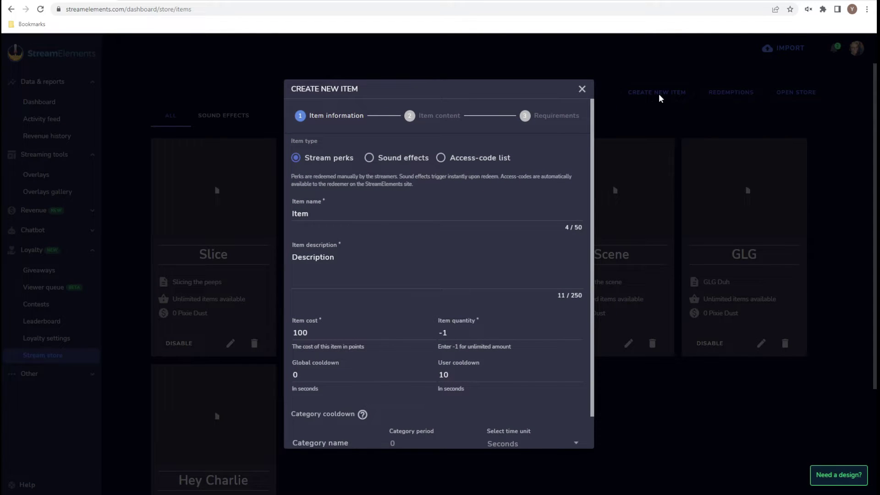
left_click(370, 158)
left_click_drag(325, 216, 279, 221)
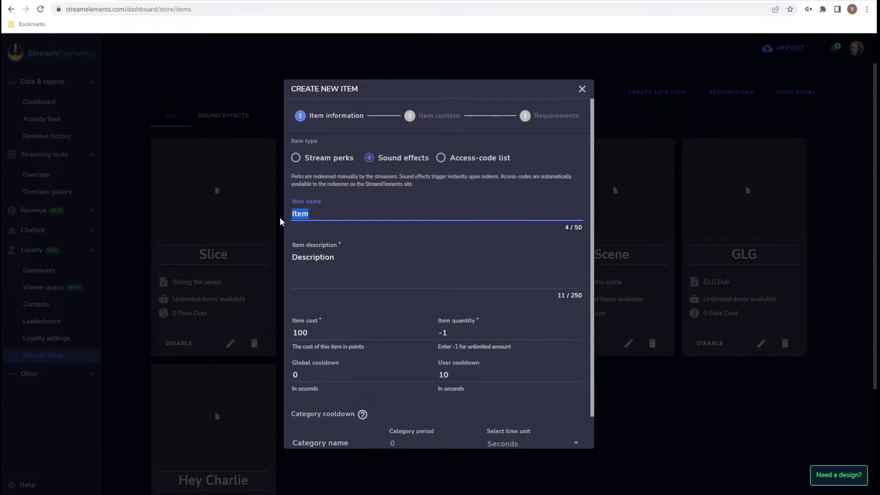
type("TimeLady")
Step: Give the item description 'TimeLady WO', cost 0 and user cooldown 0
left_click(310, 257)
double_click(315, 255)
type("TimeLady WO")
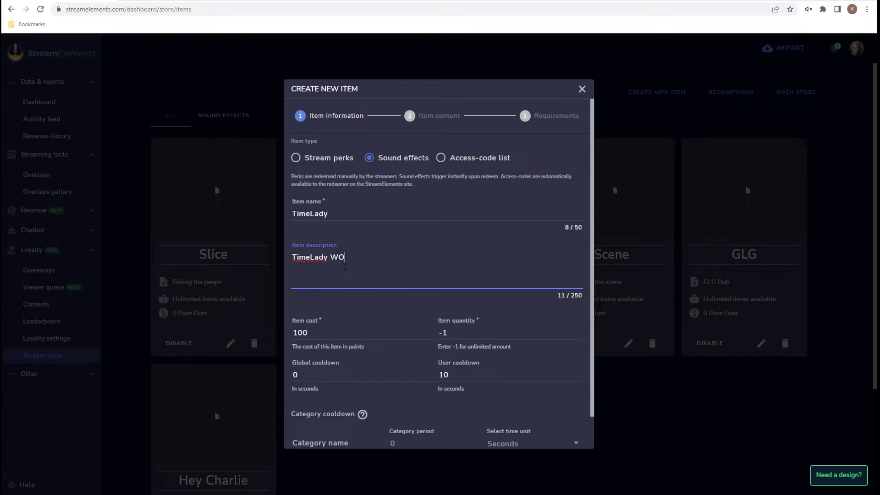
double_click(315, 333)
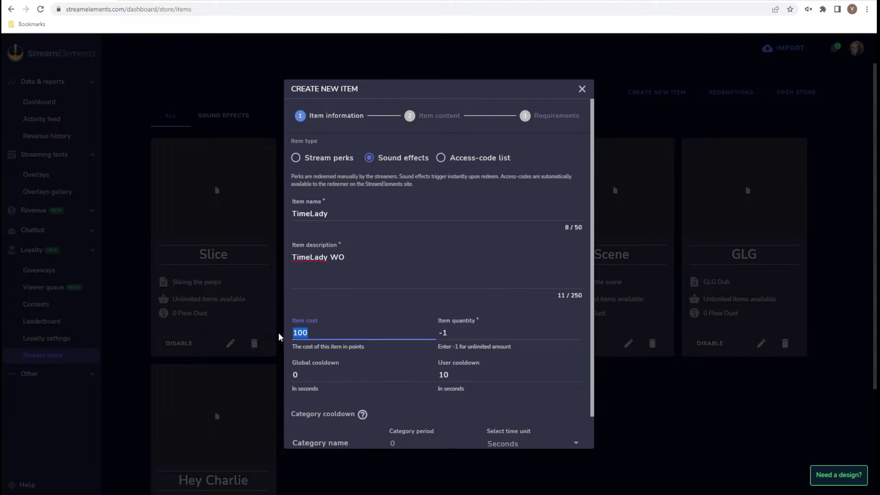
type("0")
left_click_drag(461, 377, 425, 377)
type("0")
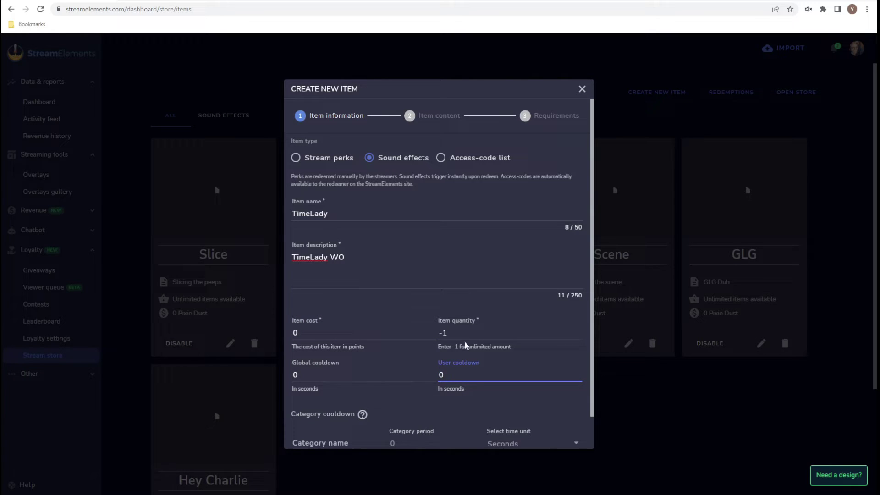
scroll(460, 338, "down", 1)
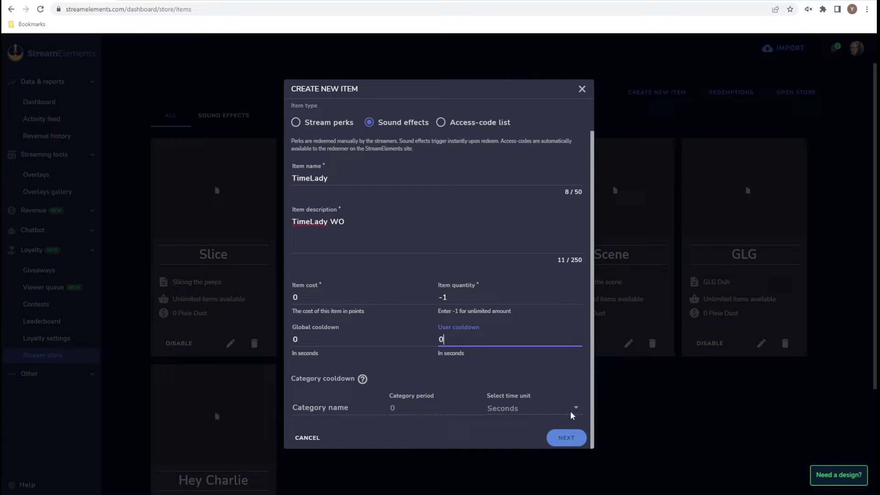
Step: Attach Tardis - TLWO.mp3 from the sound library as the TimeLady item's sound
left_click(566, 438)
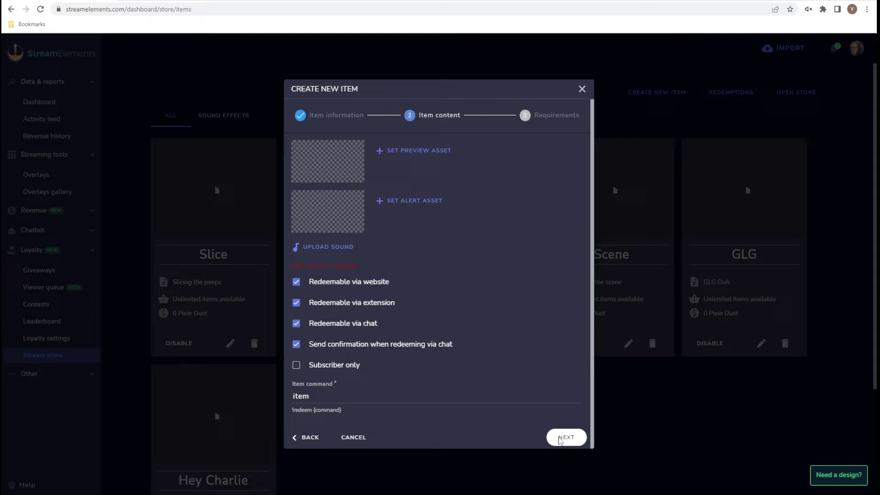
left_click(333, 251)
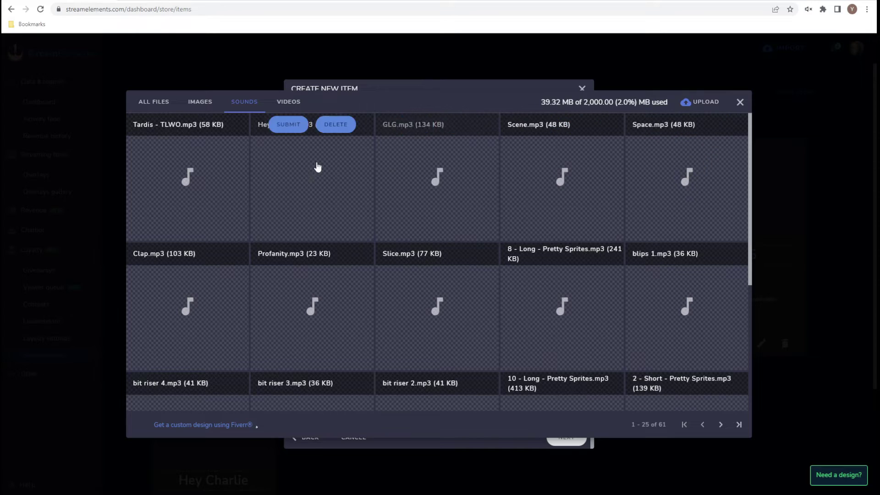
left_click(700, 103)
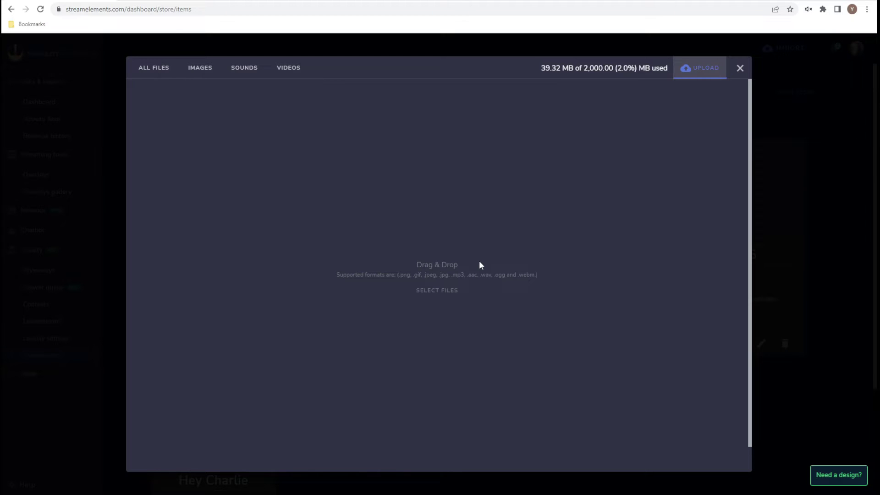
left_click(740, 68)
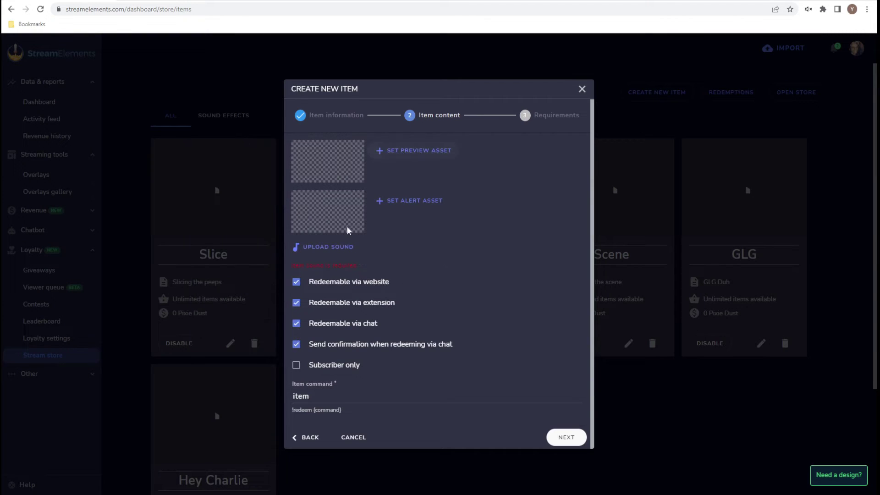
left_click(329, 253)
mouse_move(189, 239)
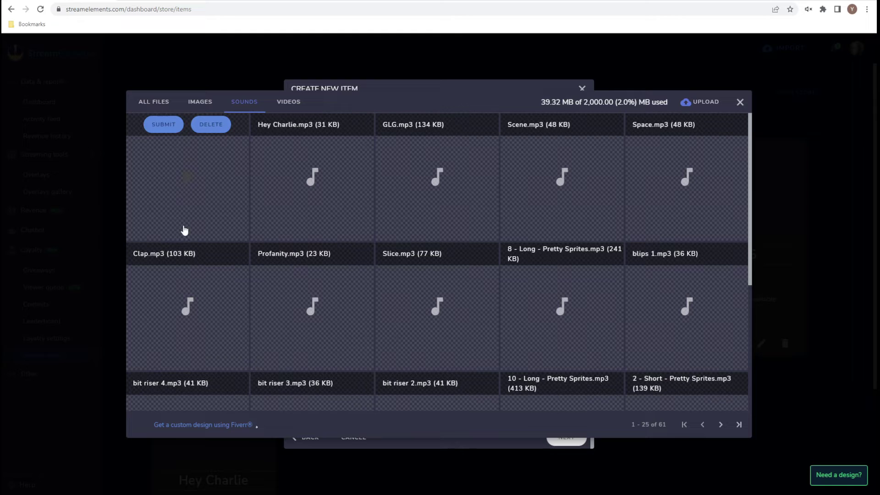
left_click(170, 128)
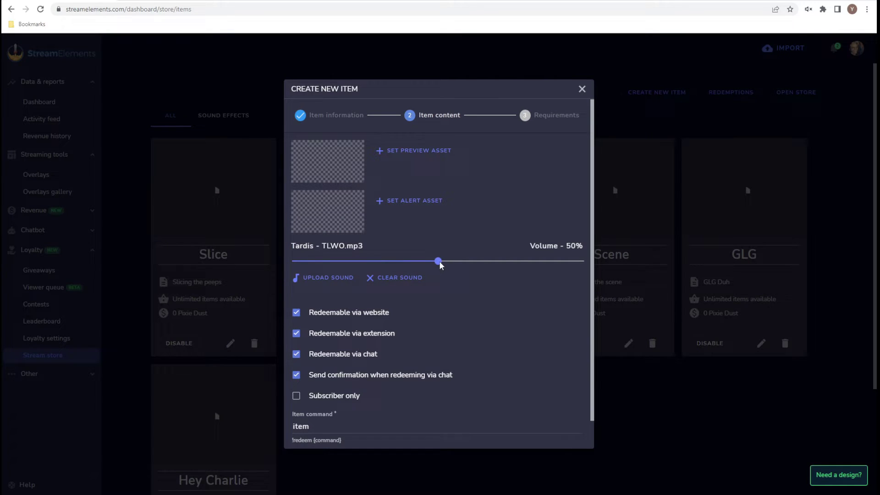
Step: Raise the sound volume to 100% and allow redemption only via chat, without confirmation
left_click_drag(438, 262, 591, 264)
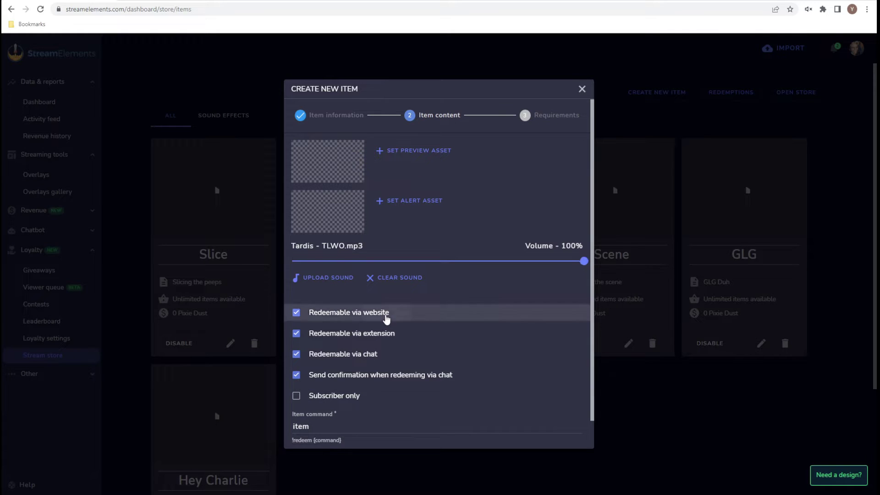
left_click(387, 316)
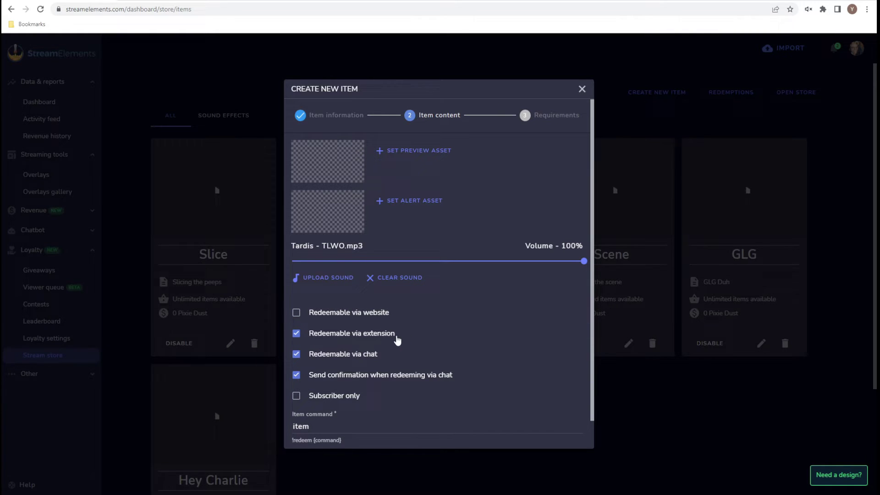
left_click(395, 337)
left_click(425, 381)
Step: Set the item's chat command to timelady
scroll(460, 345, "down", 2)
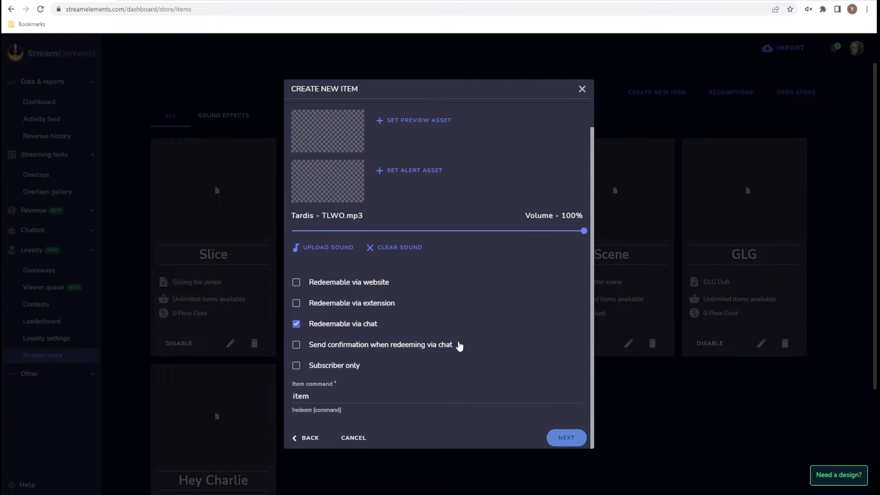
double_click(321, 398)
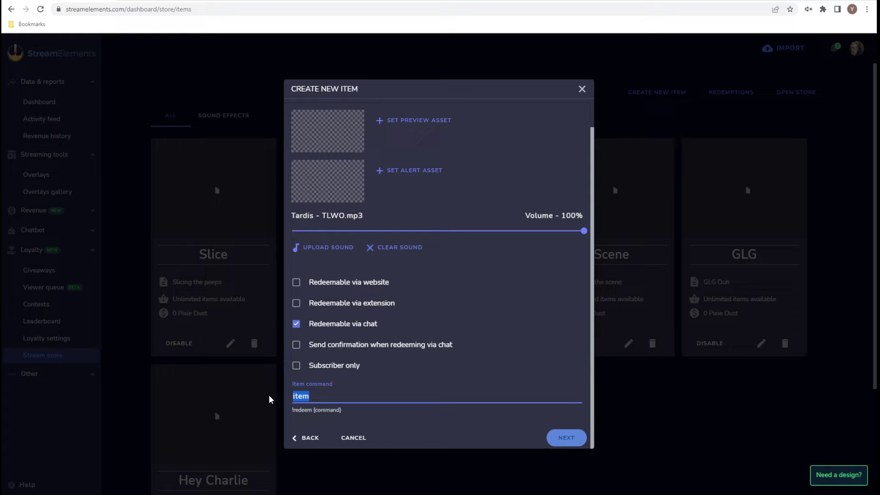
type("timelady")
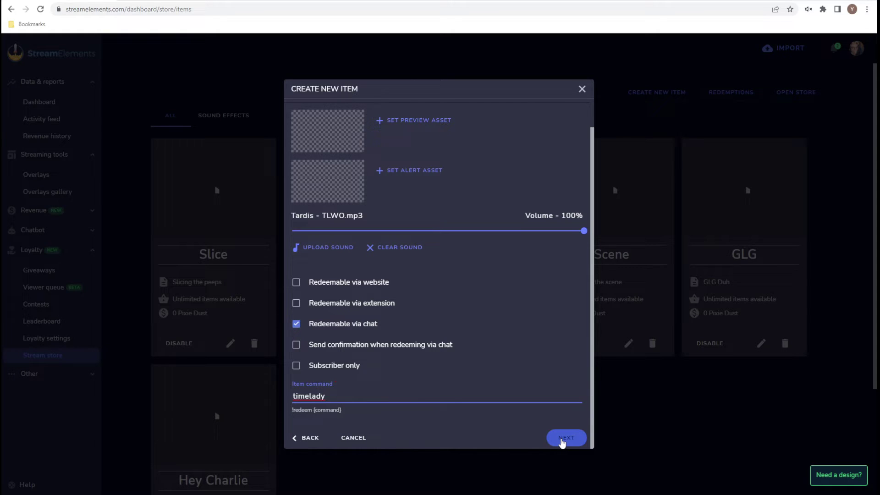
Step: Save the TimeLady item to the stream store, check its card, then go to Overlays
left_click(563, 440)
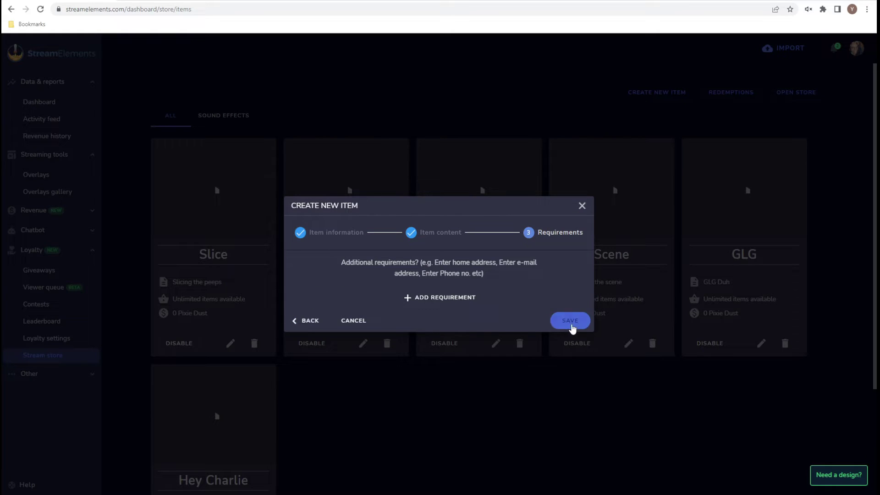
left_click(571, 322)
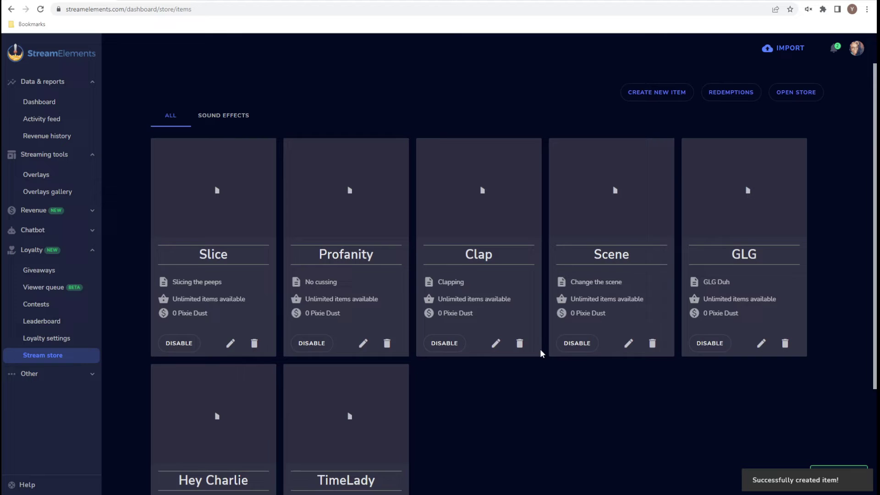
scroll(541, 353, "down", 3)
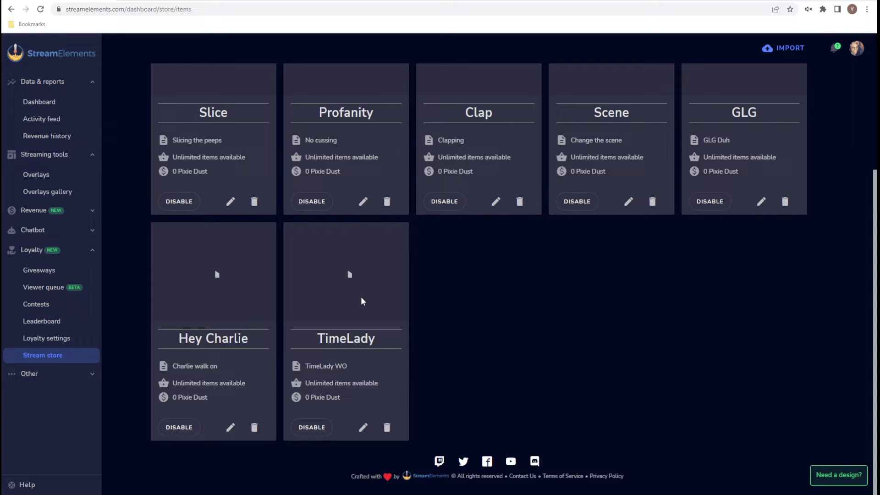
left_click(53, 177)
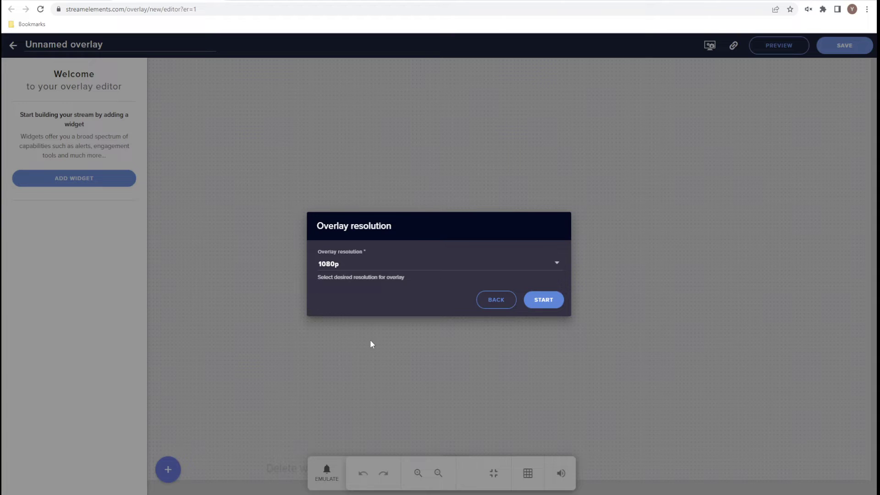
Step: Start a 1080p overlay and add a Store redemptions alert widget from Alerts
left_click(557, 300)
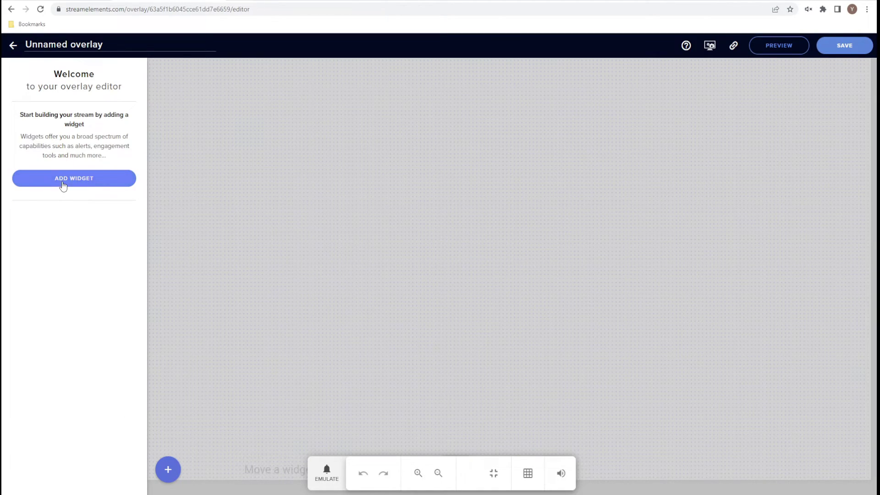
left_click(168, 469)
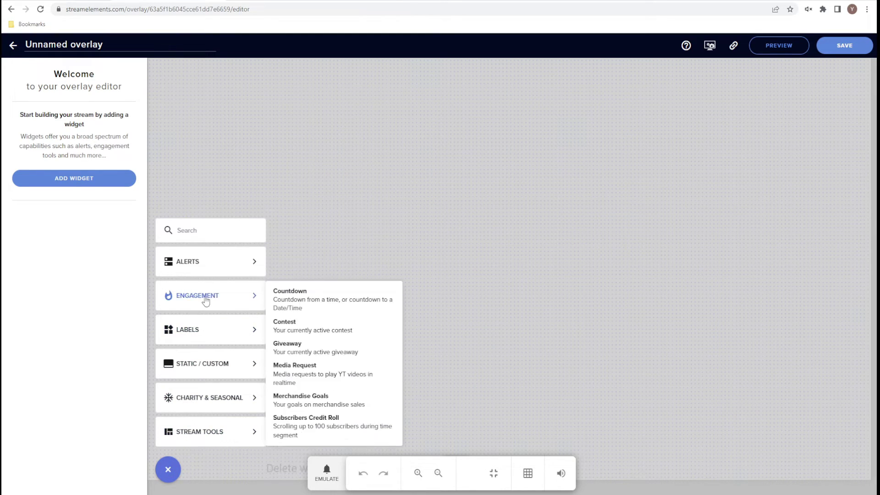
mouse_move(212, 266)
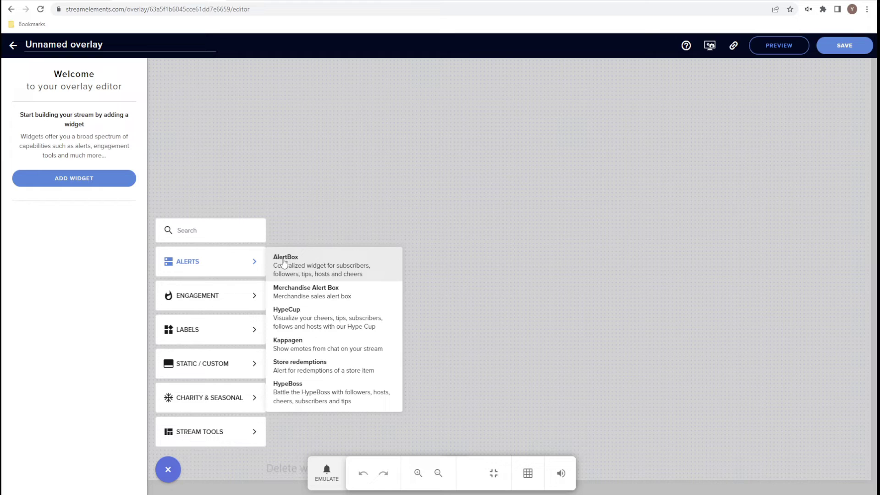
left_click(316, 373)
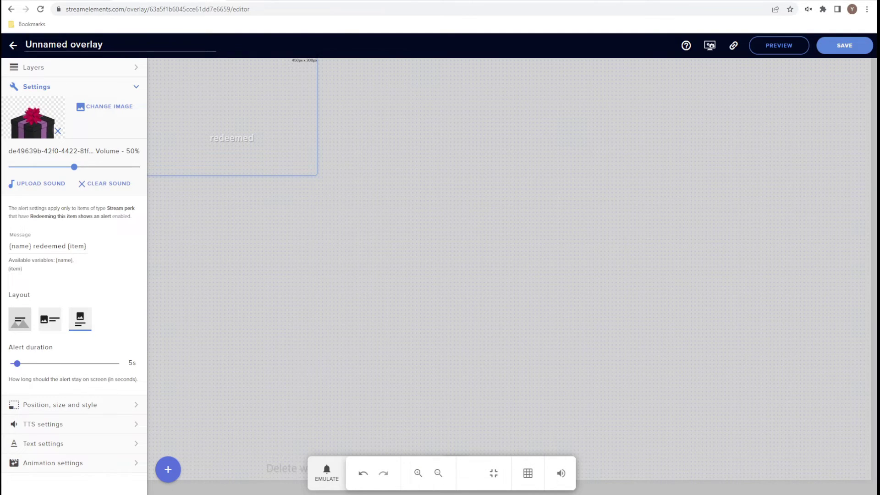
Step: Remove the alert's default gift image and its '{name} redeemed {item}' message
left_click(58, 131)
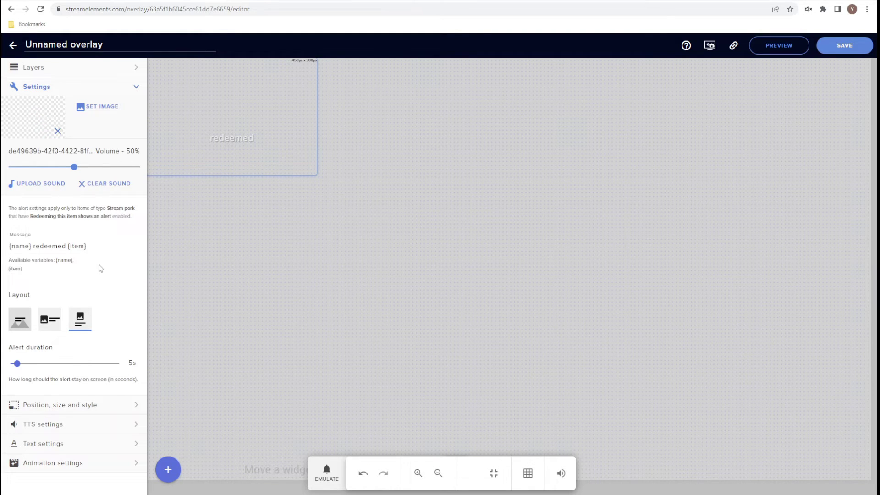
left_click_drag(80, 247, 7, 248)
key("BackSpace")
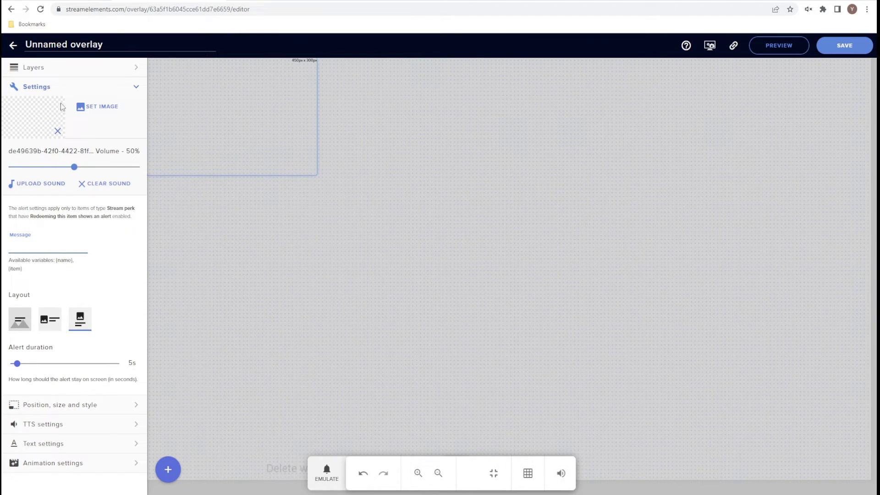
Step: Make the alert play Tardis - TLWO.mp3 at 100% and name the overlay TimeLady WO
left_click(45, 191)
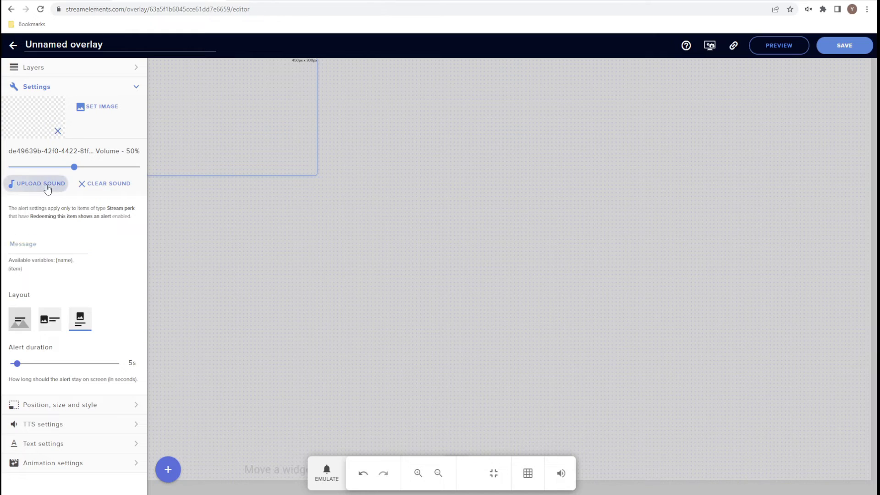
mouse_move(151, 202)
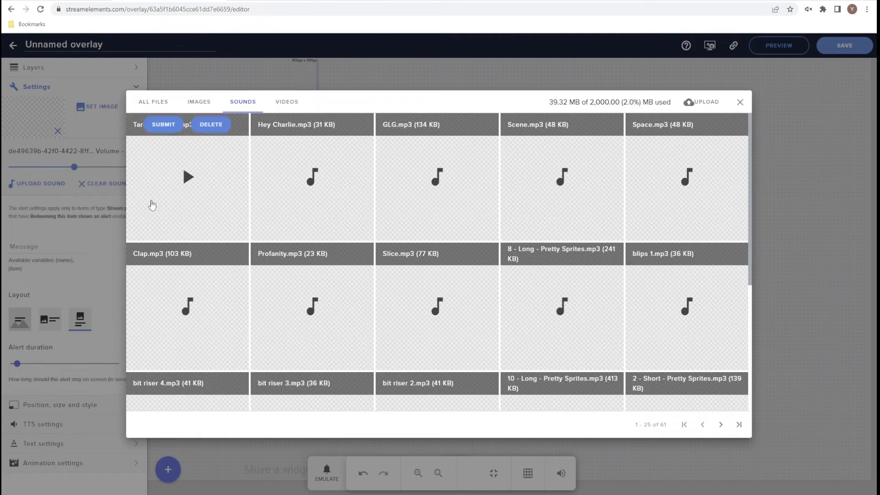
left_click(171, 128)
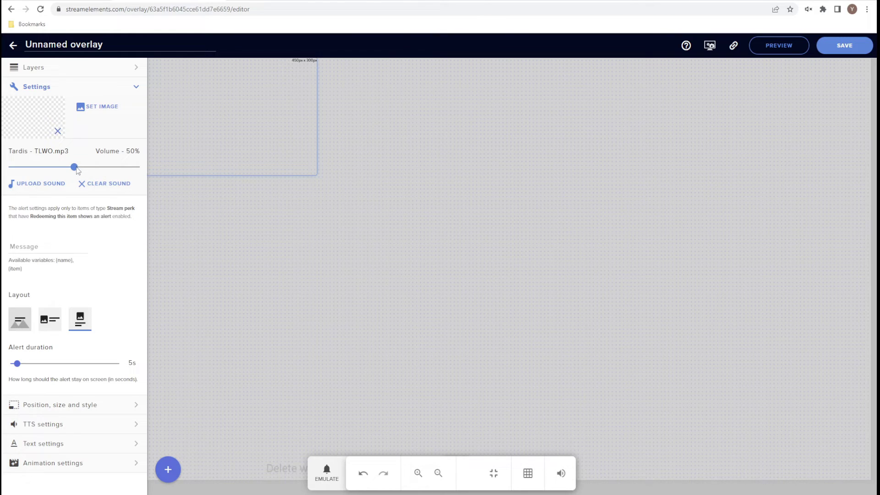
left_click_drag(75, 168, 145, 170)
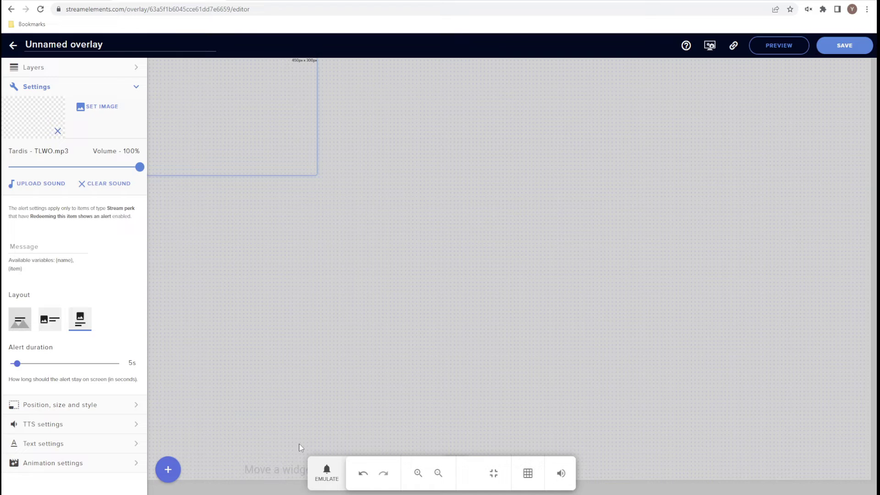
left_click_drag(115, 44, 23, 46)
type("TimeLady WO")
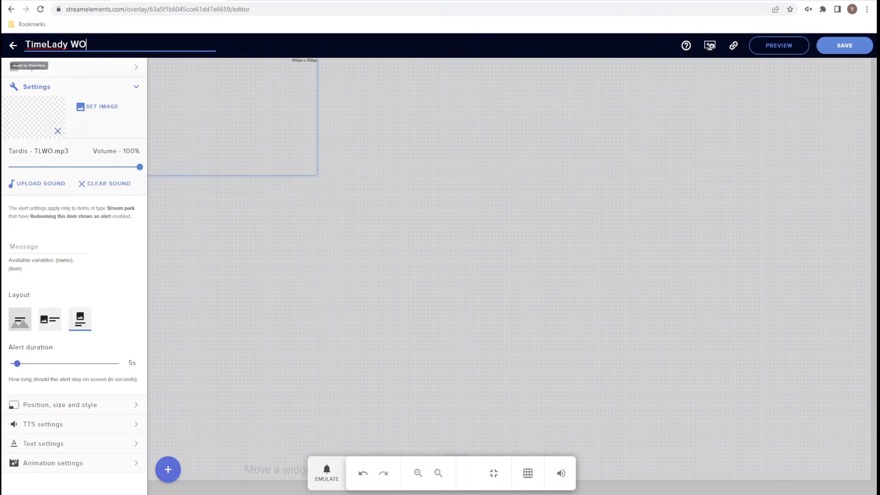
Step: Save the TimeLady WO overlay, then copy its link from the top bar
left_click(850, 52)
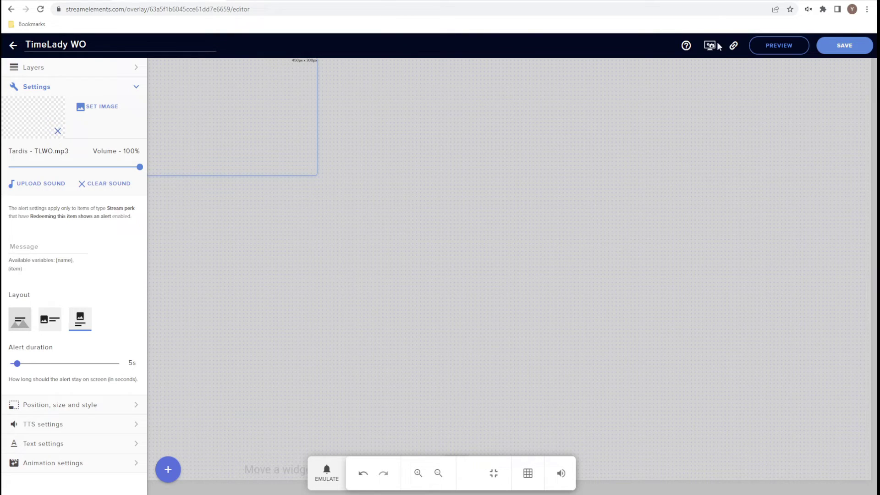
left_click(734, 47)
Step: Bring the Streamlabs Desktop window onscreen and maximize it
key("alt+Tab")
left_click_drag(876, 19, 460, 33)
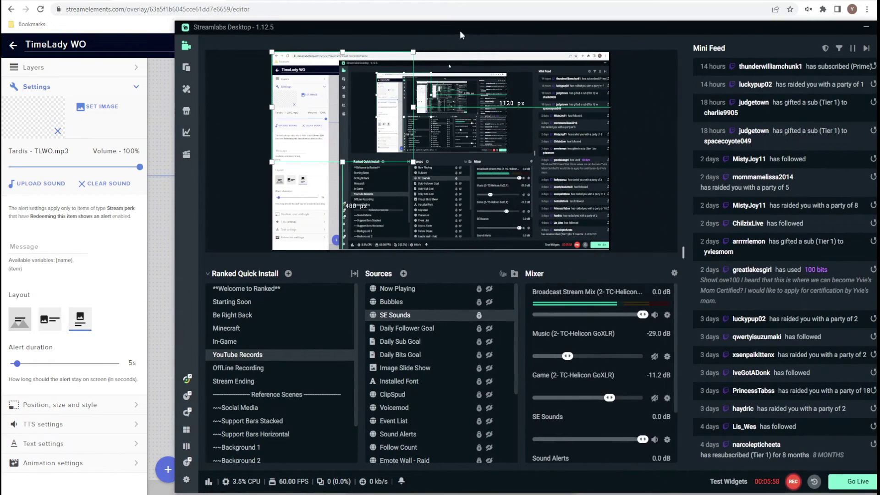
double_click(460, 30)
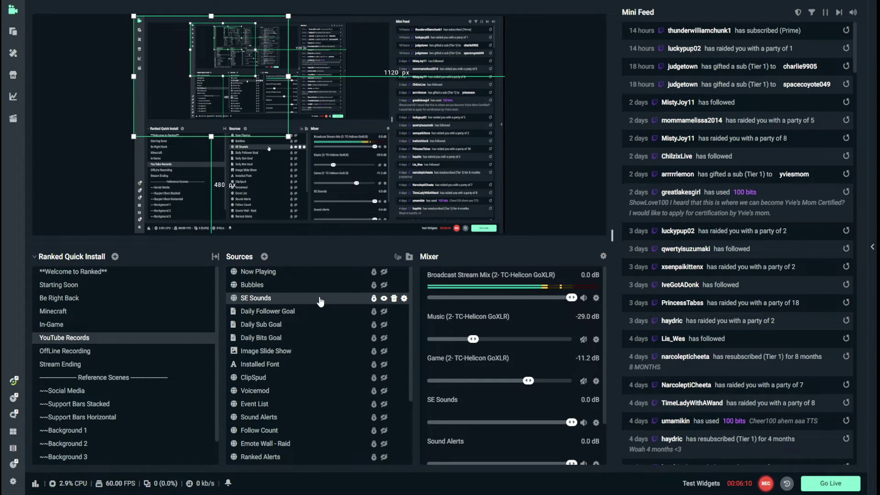
Step: Add a new browser source named 'Temp Source' to the scene
left_click(264, 257)
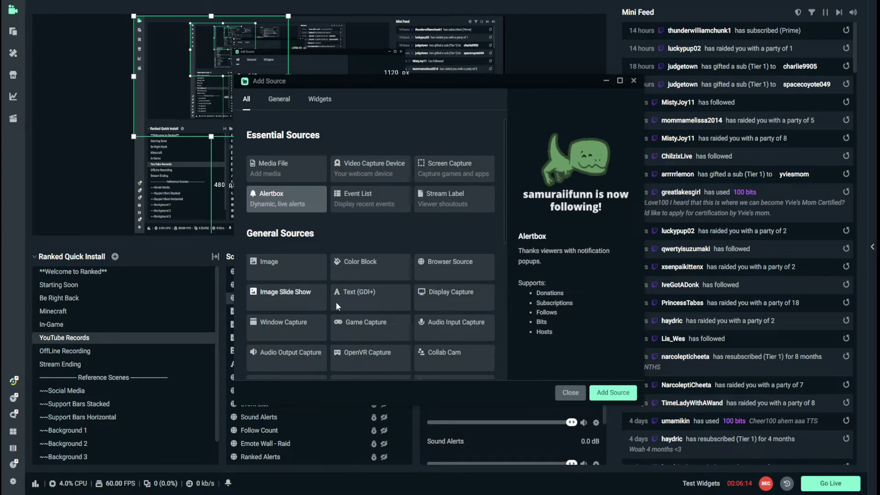
left_click(445, 270)
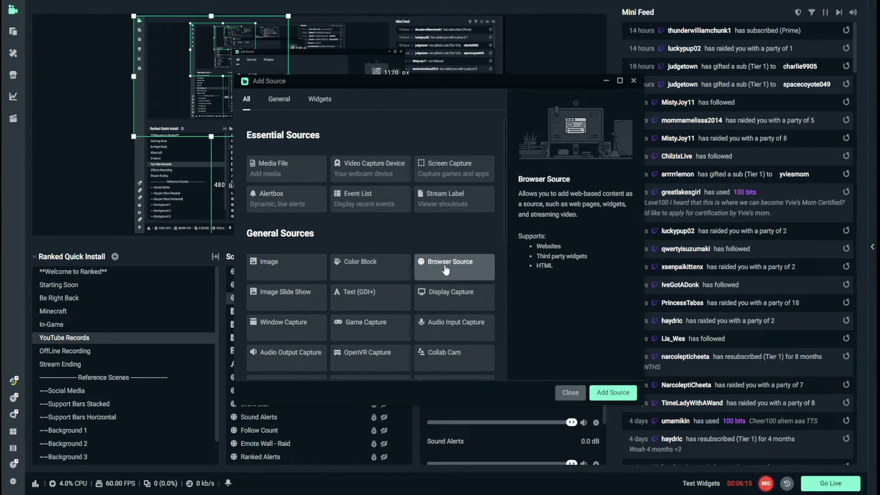
left_click(603, 394)
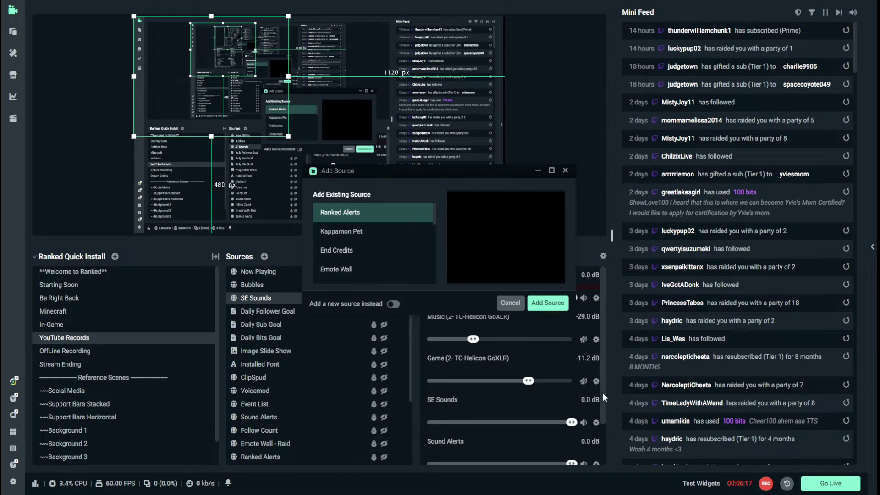
left_click(398, 304)
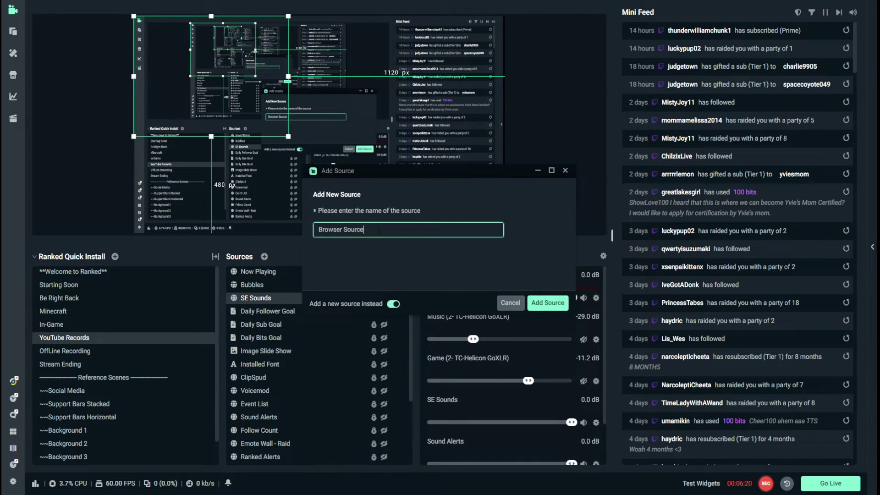
key("ctrl+a")
key("BackSpace")
type("Temp Source")
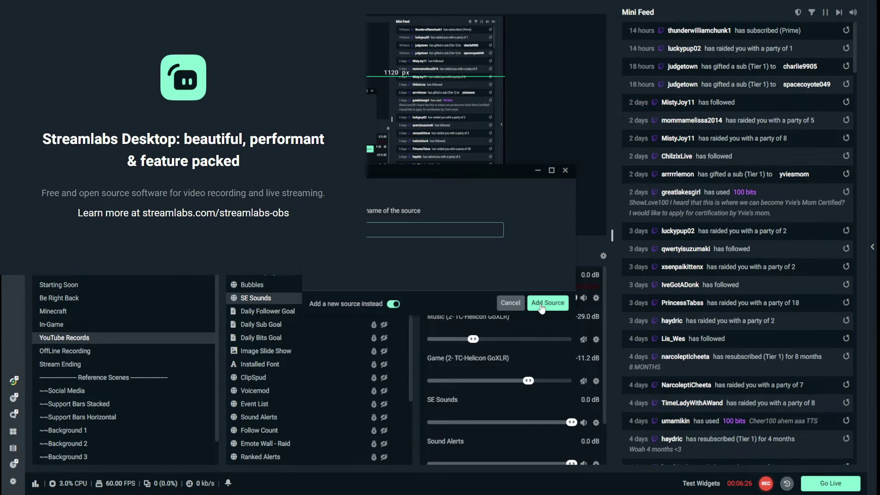
left_click(541, 305)
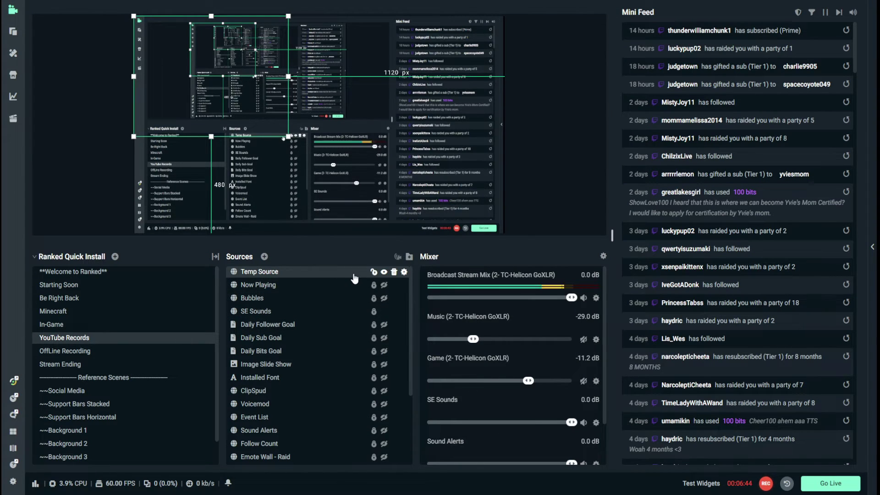
Step: Delete Temp Source and return to the StreamElements overlays list
left_click(395, 274)
left_click(452, 246)
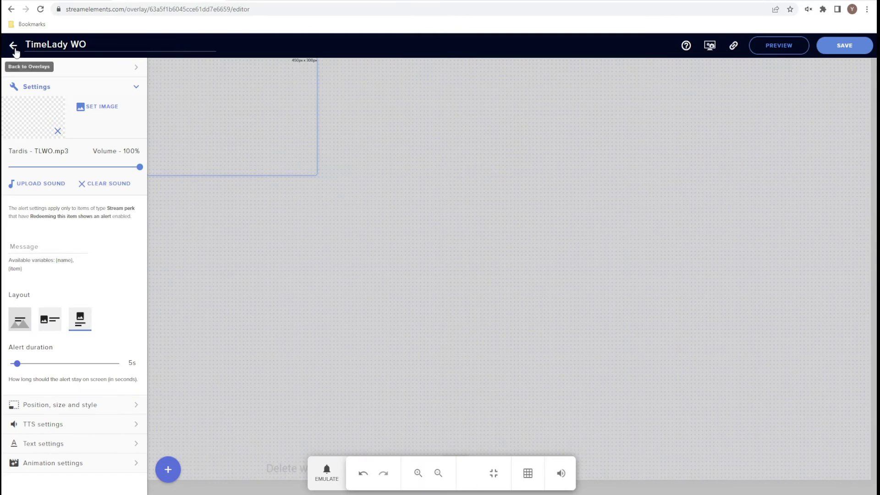
left_click(14, 49)
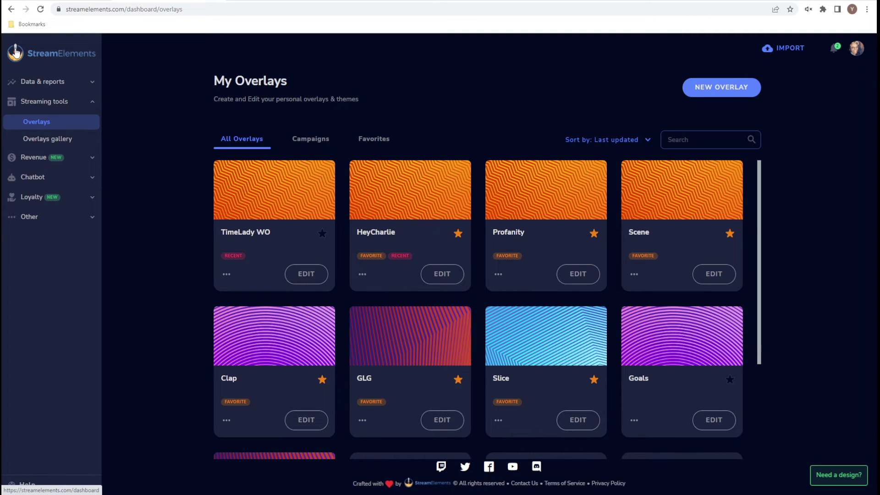
Step: Go to Chatbot > Chat commands > Custom commands and start a new command
left_click(39, 181)
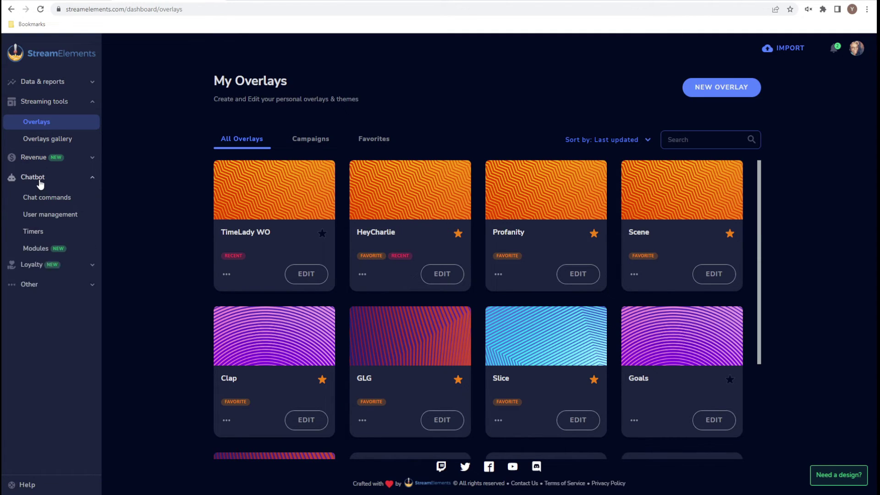
left_click(48, 200)
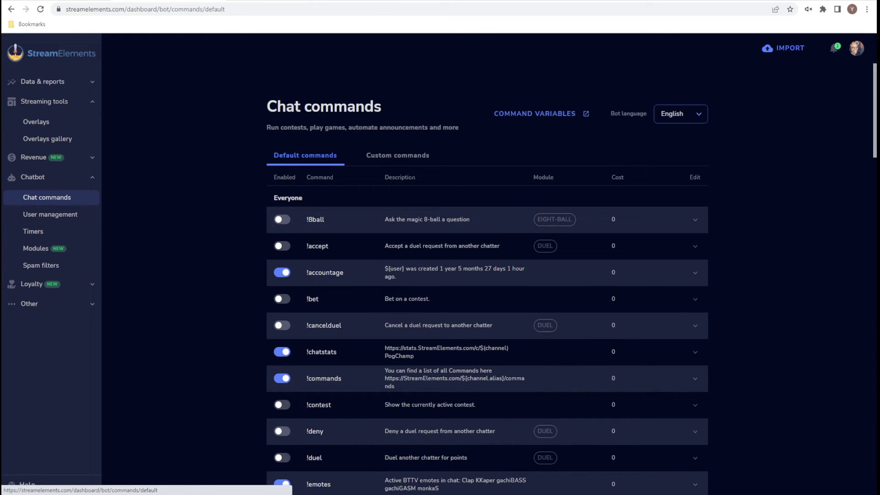
left_click(404, 156)
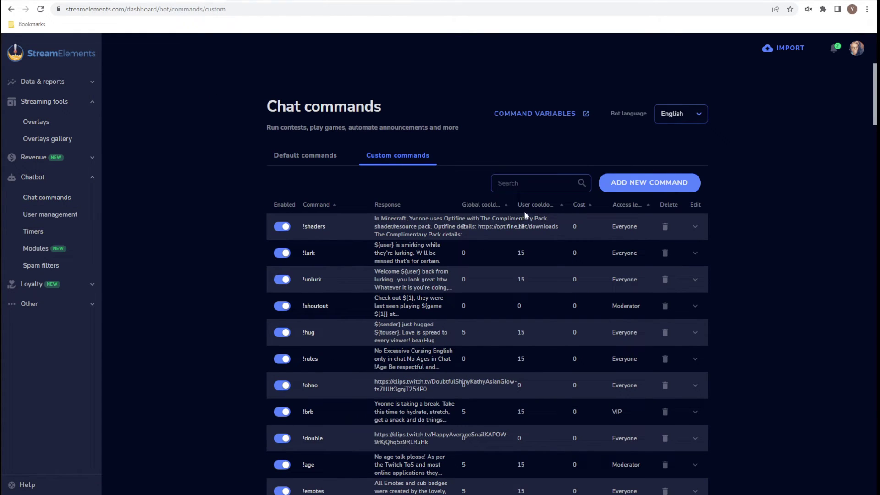
left_click(620, 188)
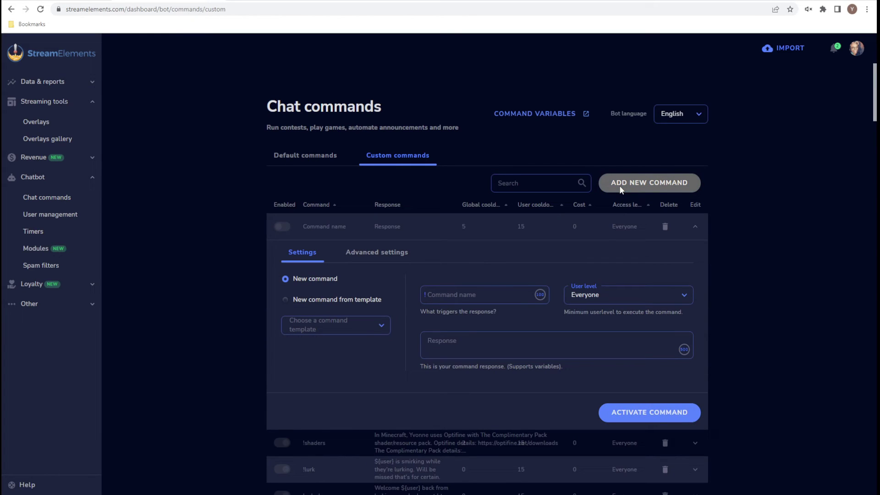
Step: Name the new command timelady with the response ${redeem timelady}
left_click(485, 290)
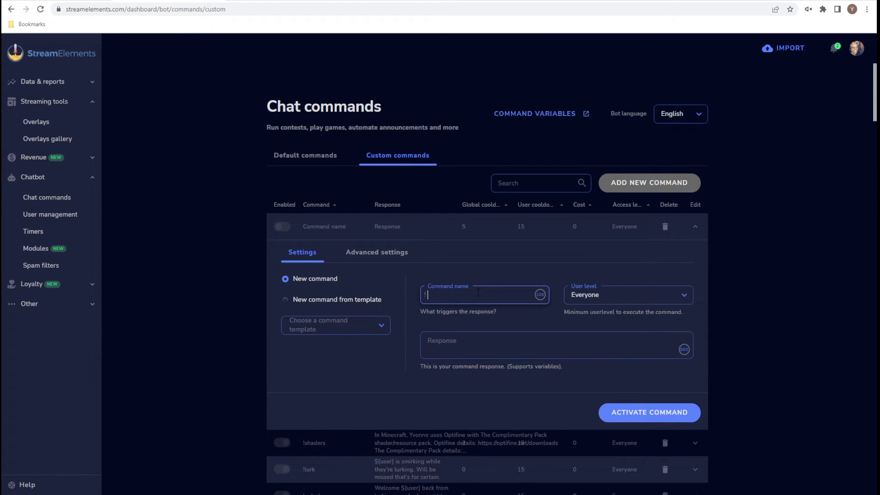
type("timelady")
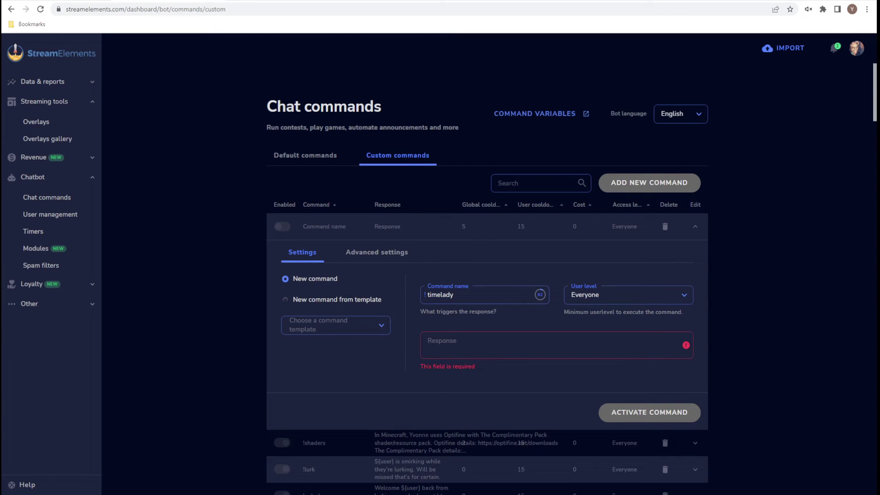
left_click(481, 347)
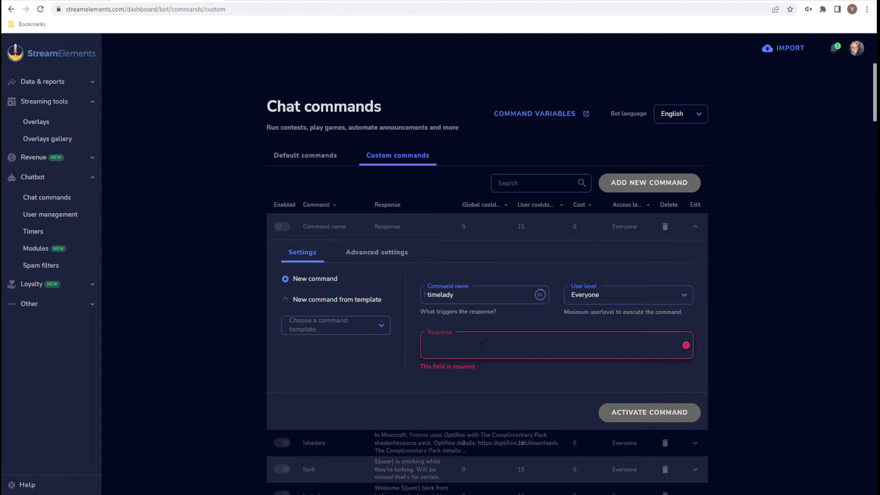
type("$")
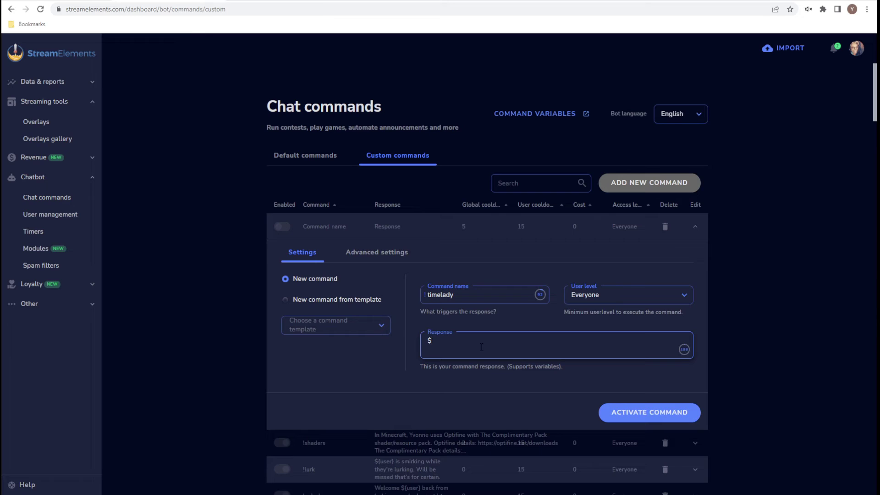
type("{redeem}")
key("BackSpace")
type("timelady}")
Step: Set the timelady command's user cooldown and global cooldown both to 0 in Advanced settings
left_click(360, 255)
double_click(481, 341)
type("0")
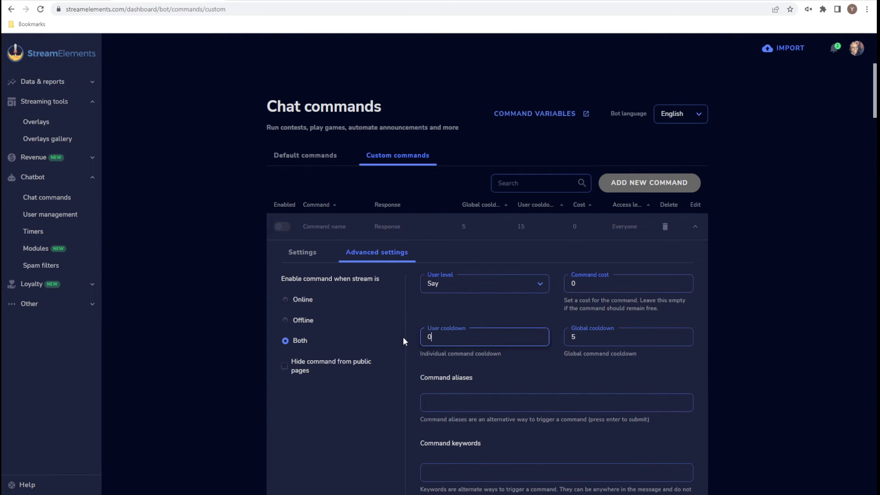
double_click(603, 343)
type("0")
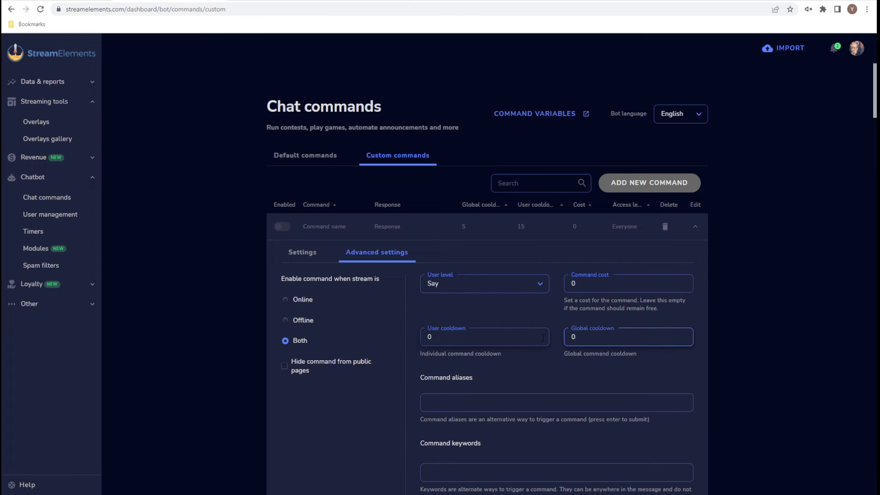
double_click(571, 336)
type("-1")
scroll(577, 320, "down", 3)
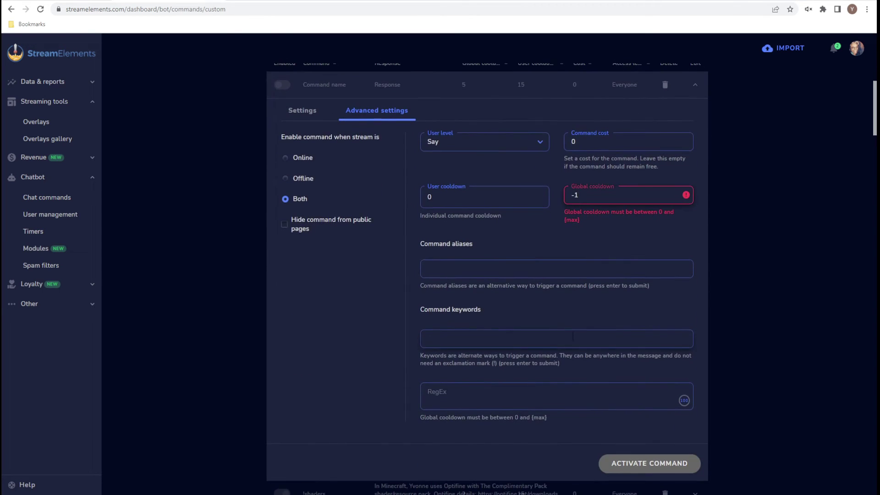
scroll(583, 310, "up", 1)
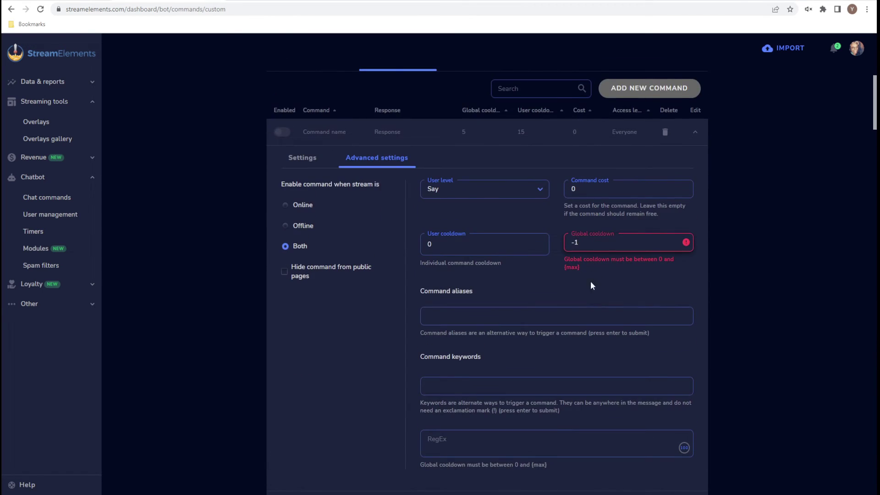
double_click(591, 245)
type("0")
left_click(544, 309)
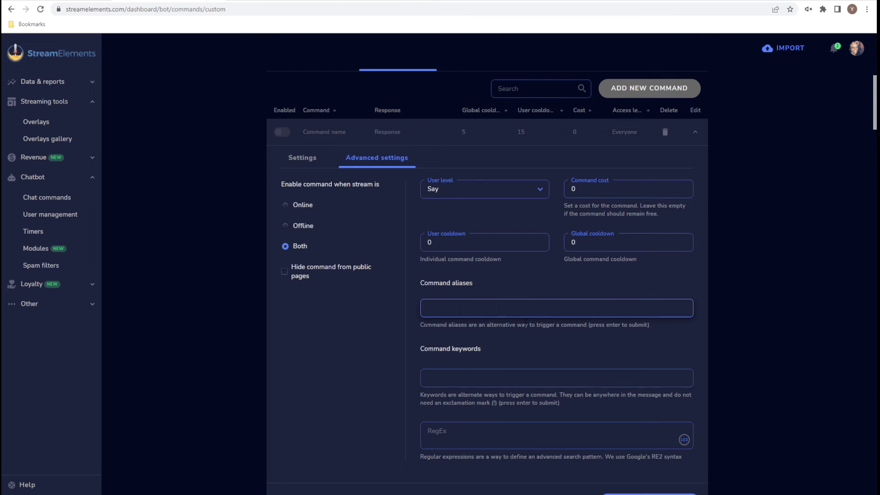
Step: Activate and save the new timelady command
scroll(619, 383, "down", 2)
scroll(635, 378, "down", 1)
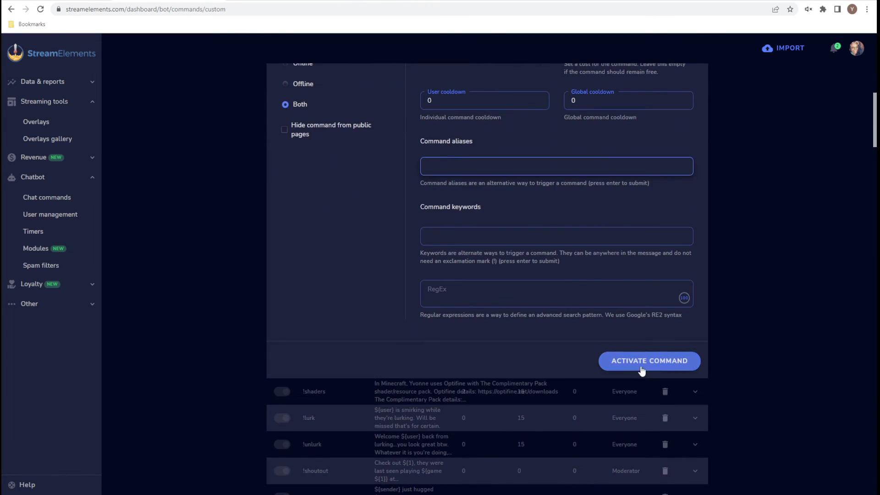
left_click(642, 366)
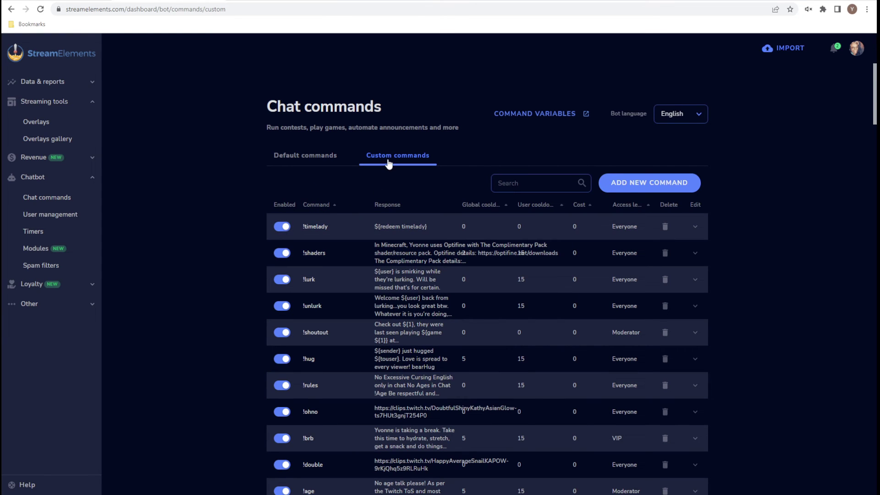
Step: Sort custom commands alphabetically by name and expand the !clap command
left_click(325, 205)
scroll(339, 281, "down", 5)
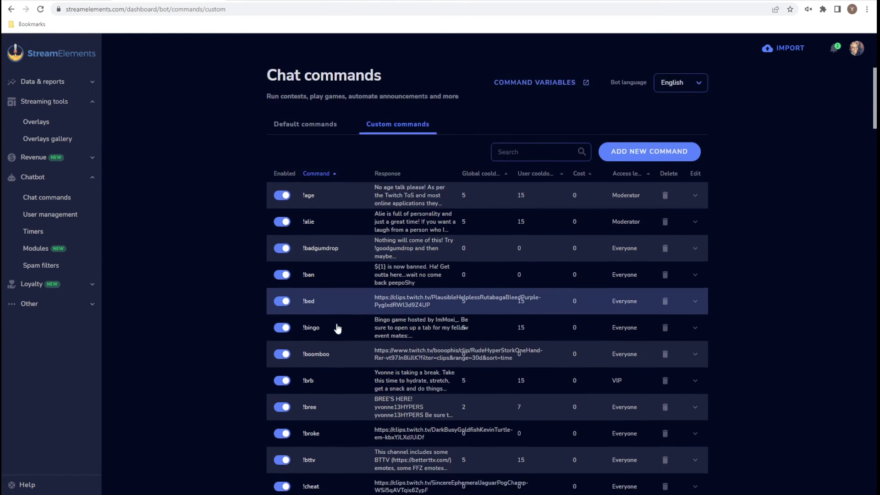
left_click(338, 328)
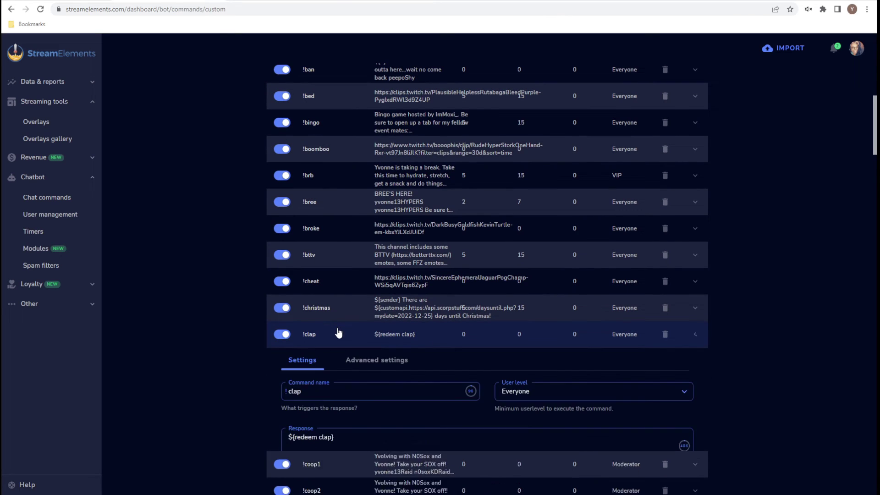
scroll(507, 245, "down", 3)
Step: Compare !clap's basic and advanced settings, then return to the top of the list
left_click(417, 223)
scroll(551, 221, "down", 3)
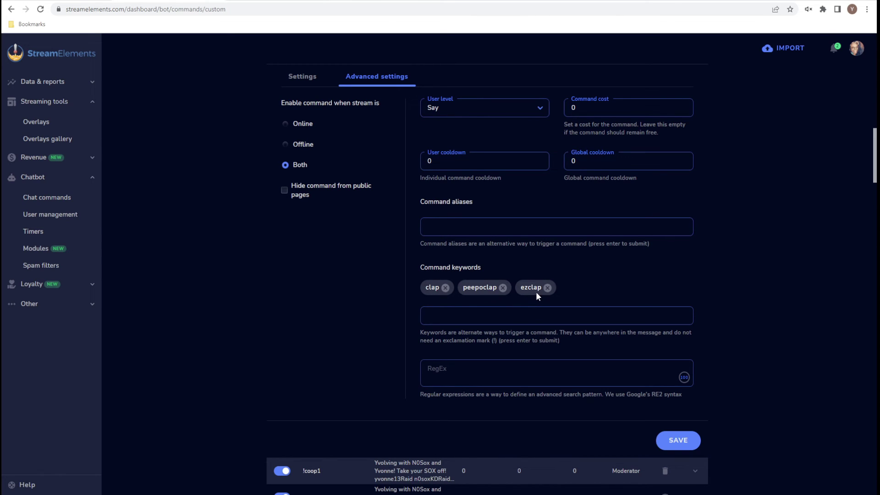
scroll(541, 299, "up", 2)
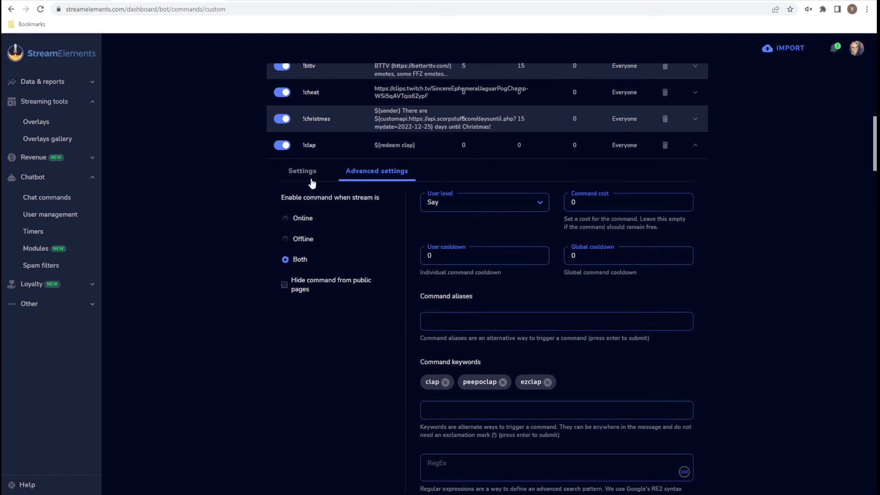
left_click(308, 175)
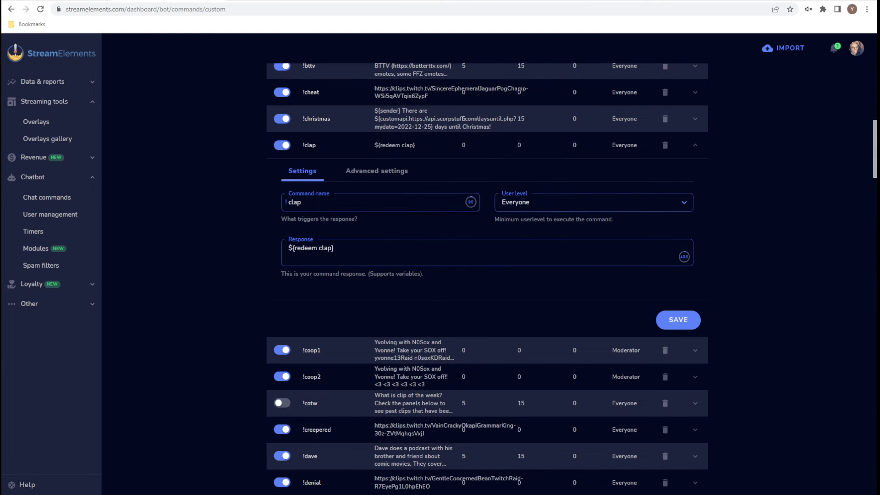
left_click(373, 175)
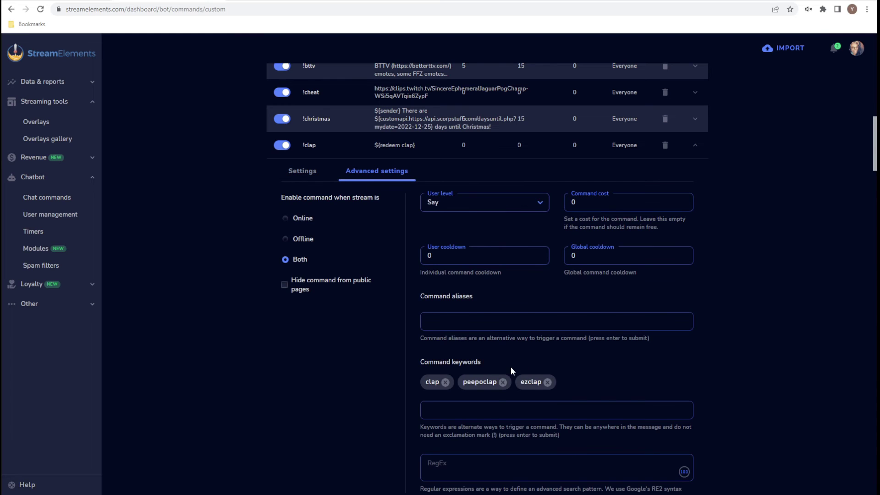
scroll(510, 367, "down", 1)
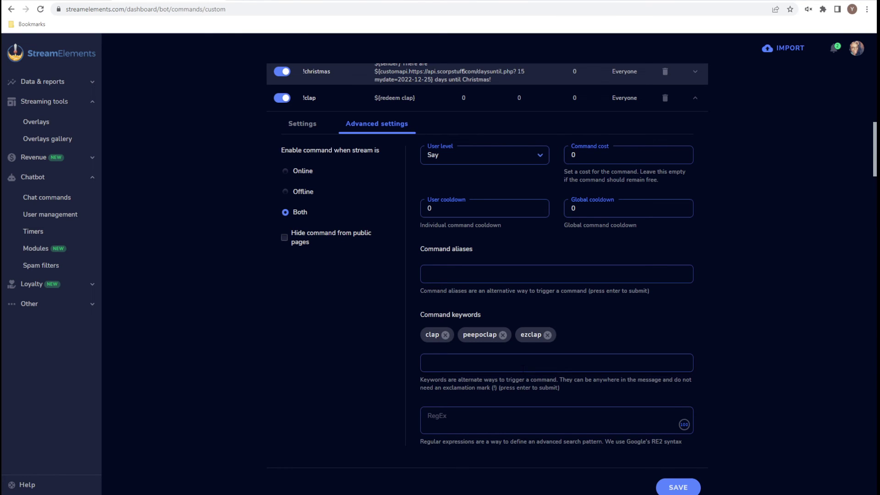
scroll(388, 199, "up", 2)
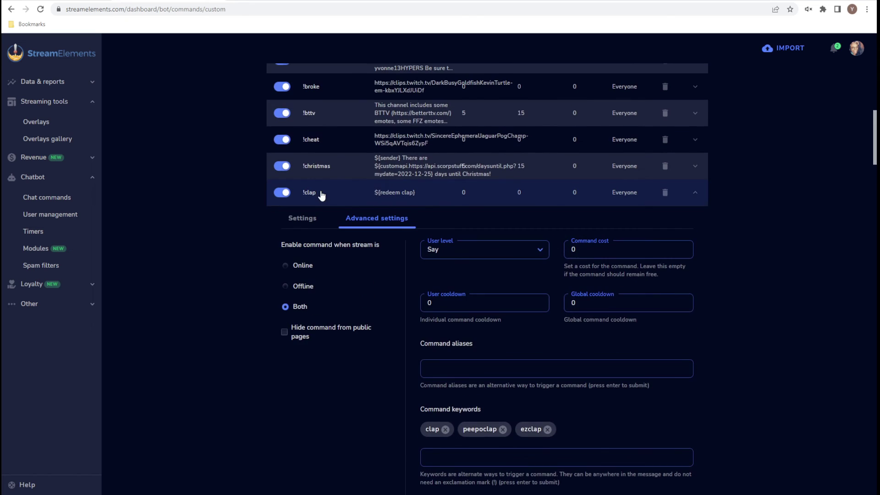
scroll(342, 204, "up", 8)
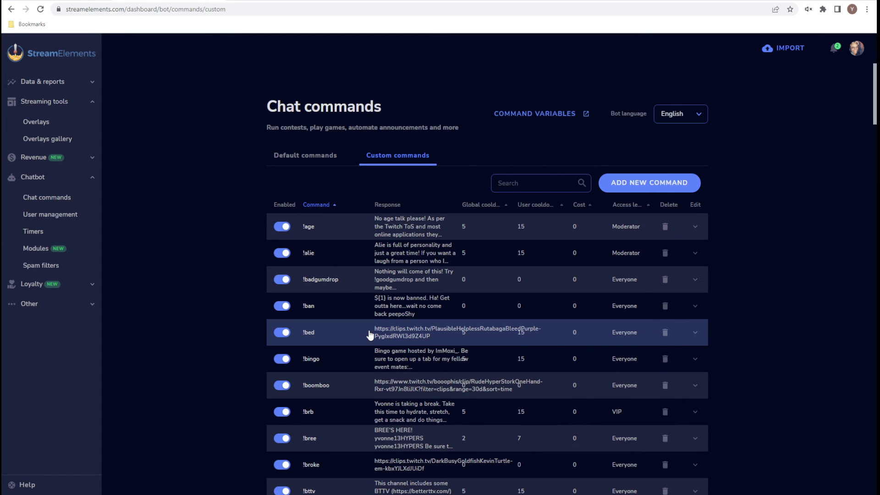
Step: Post !timelady in the Twitch channel chat after dismissing the rewards popup
left_click(393, 1)
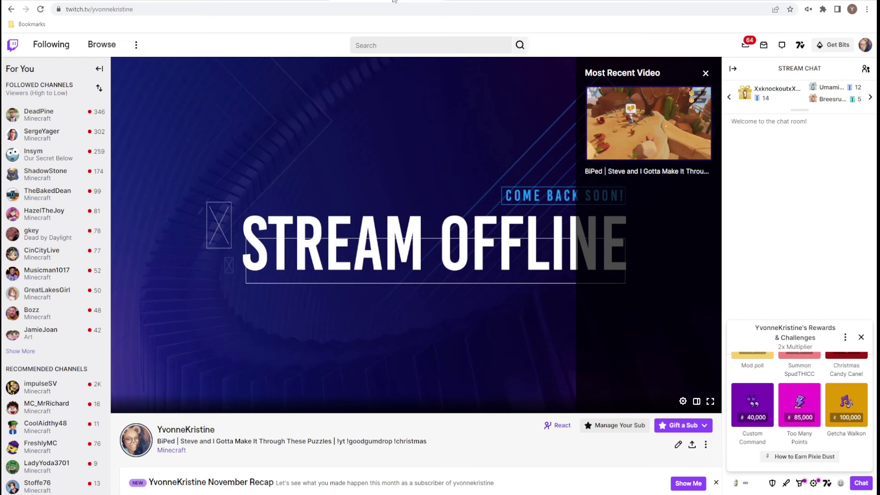
left_click(861, 337)
left_click(796, 462)
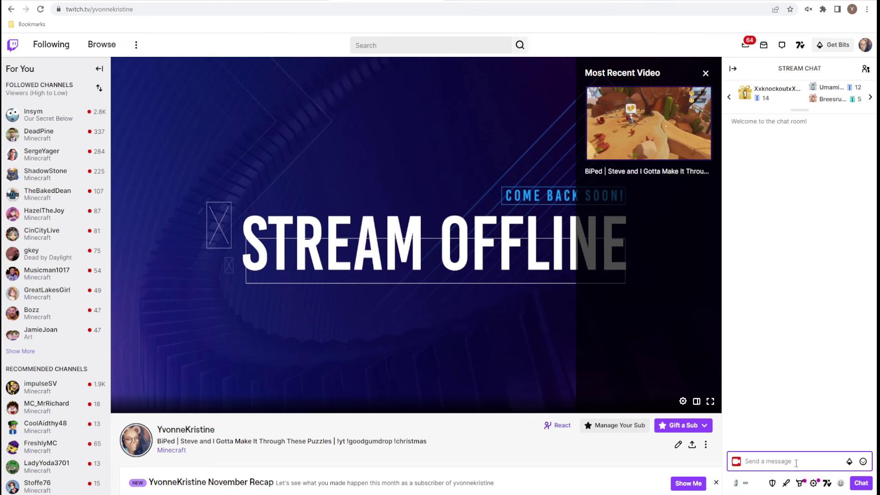
type("!timelady")
key("Return")
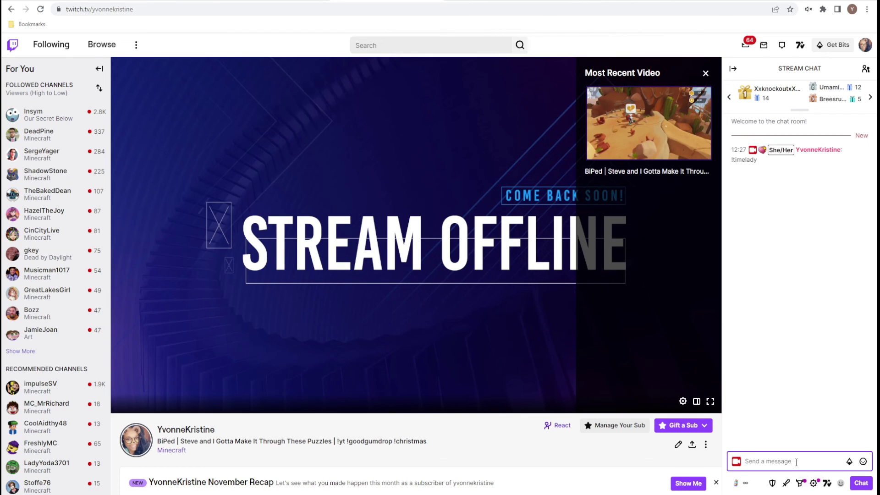